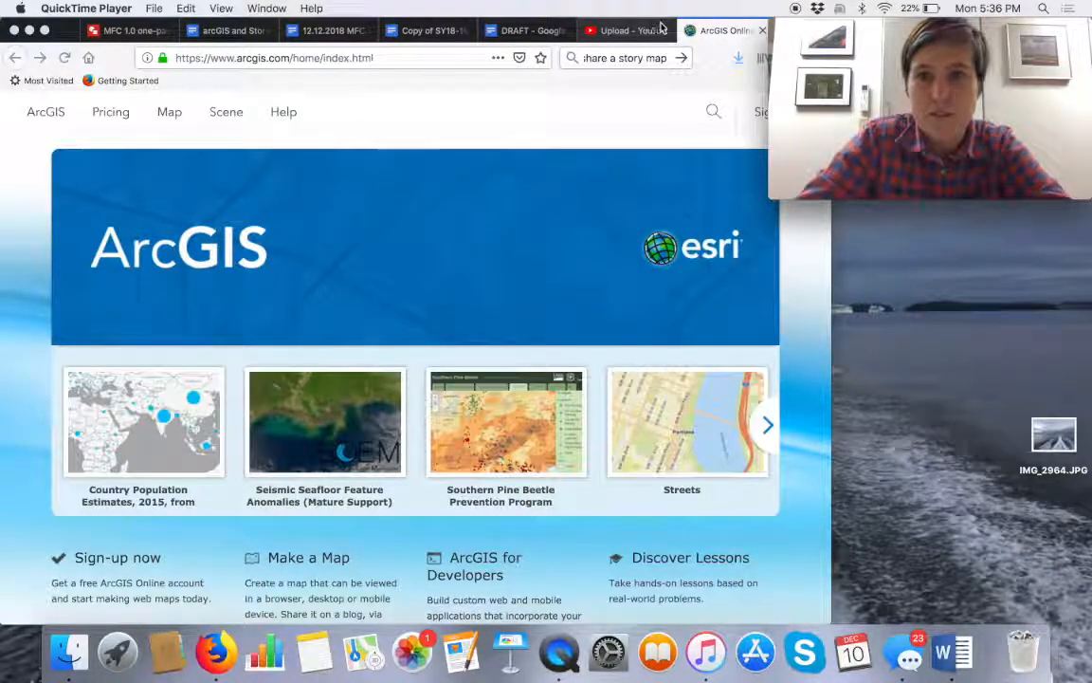
Step: Sign in to the ArcGIS Online organization account
mouse_move(834, 33)
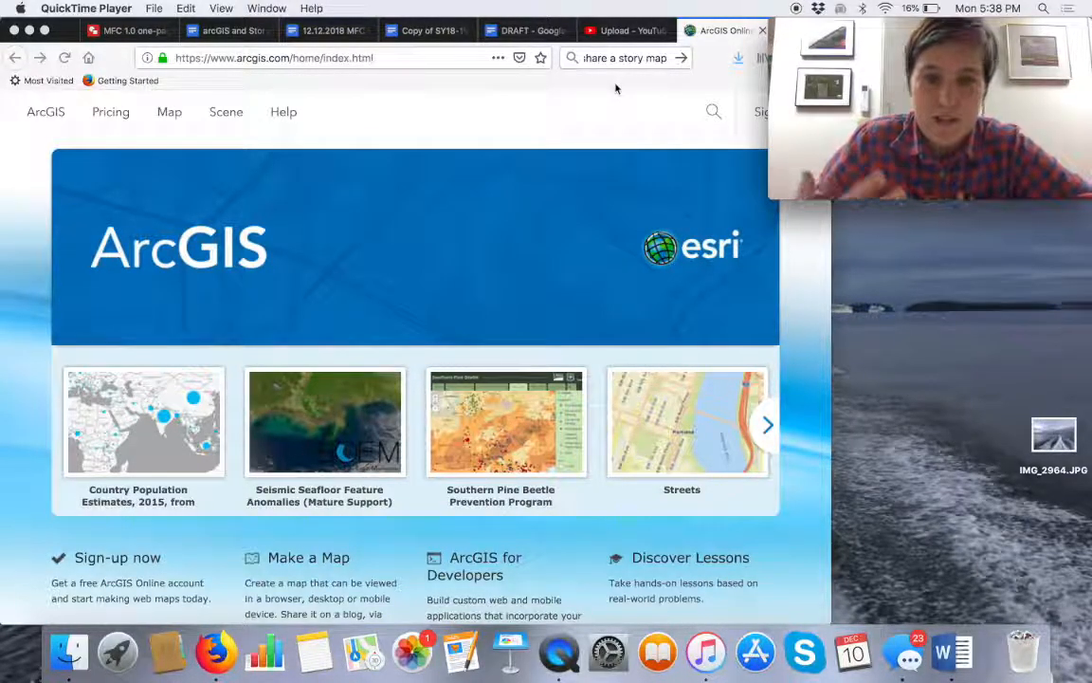
click(714, 63)
click(773, 113)
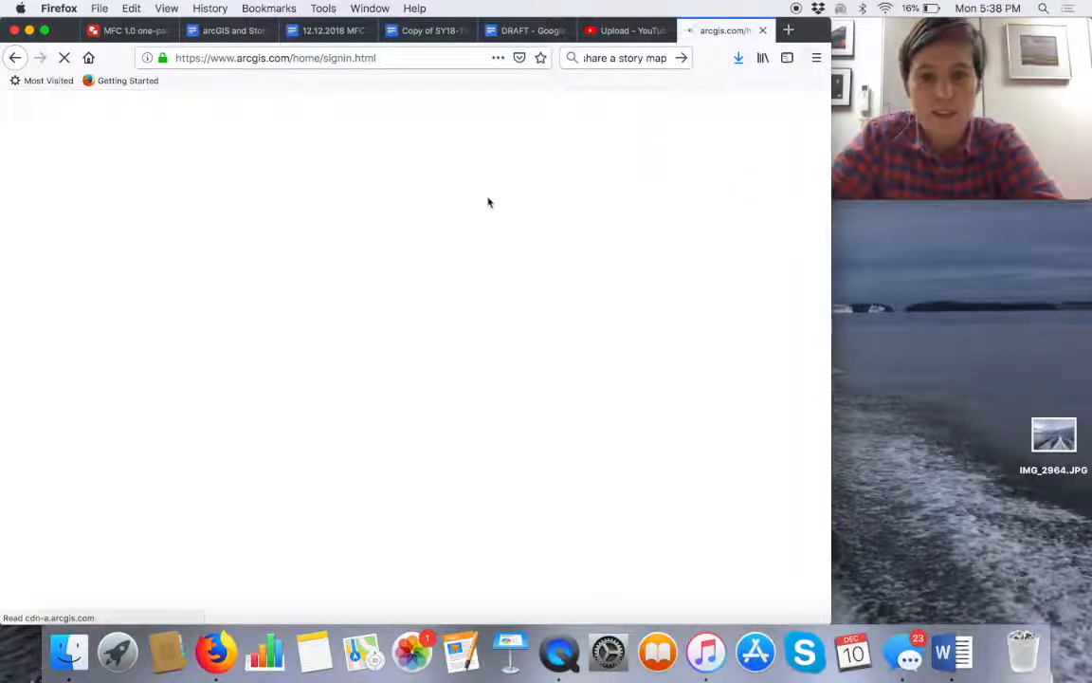
click(574, 300)
click(505, 320)
click(465, 399)
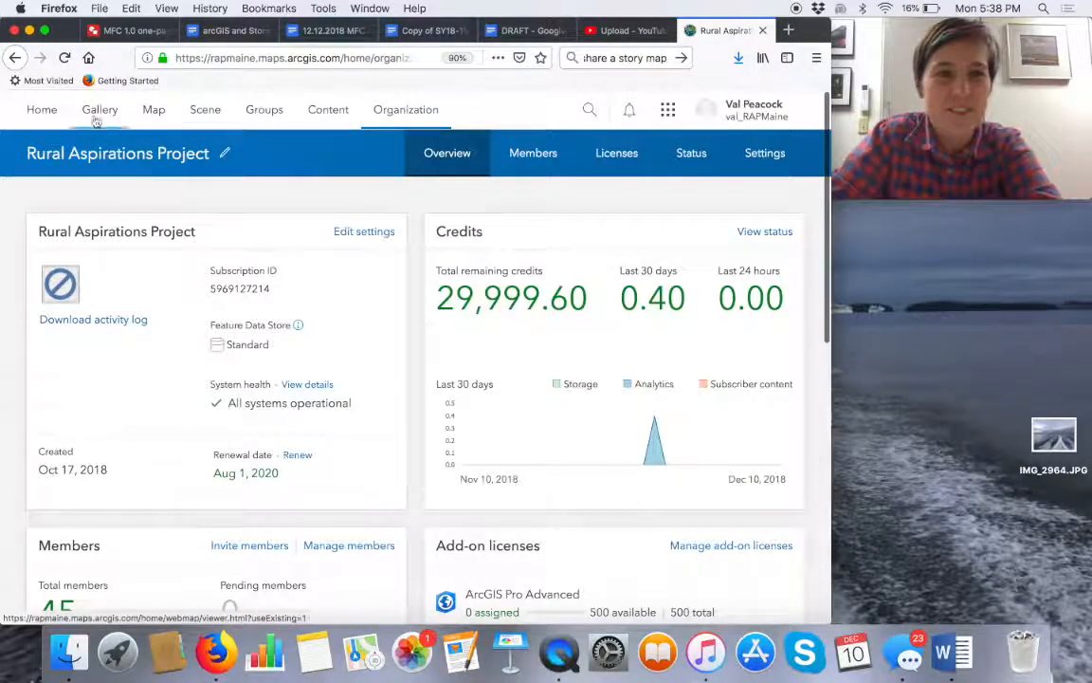
Step: Start a new group named "Practice Group" and add the tag "Practice"
click(272, 113)
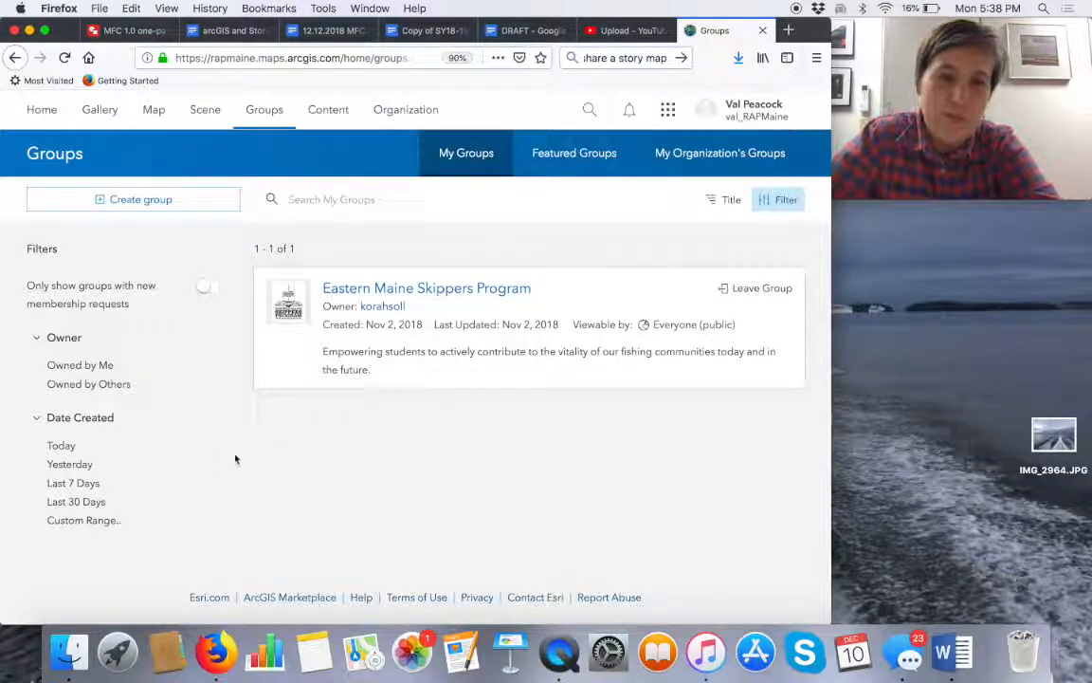
click(134, 206)
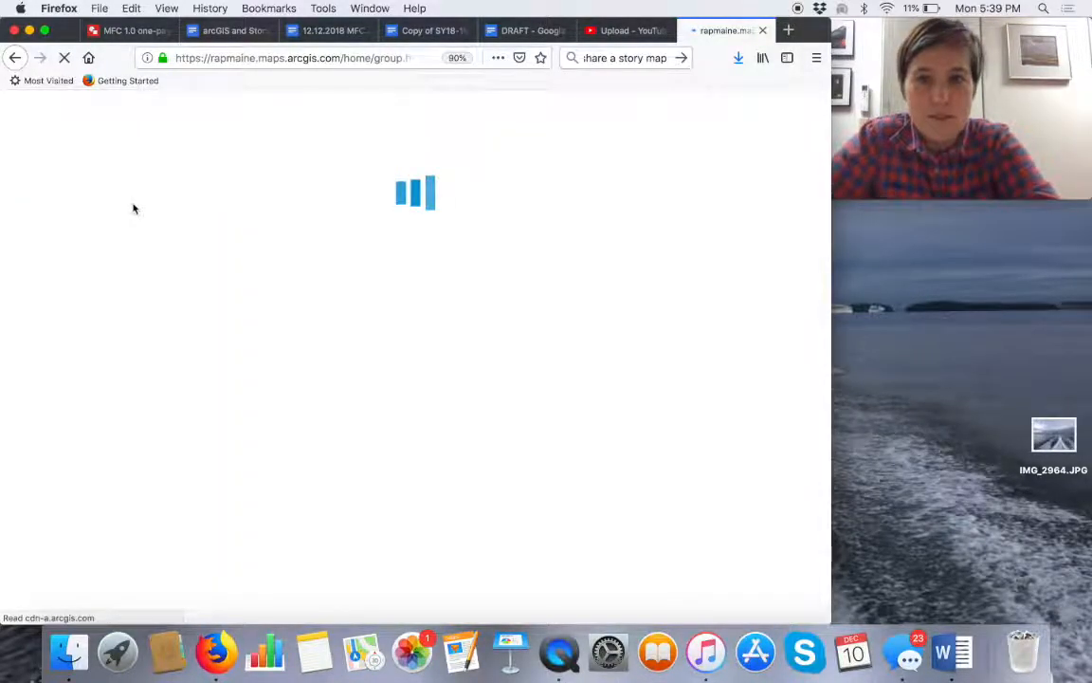
click(271, 306)
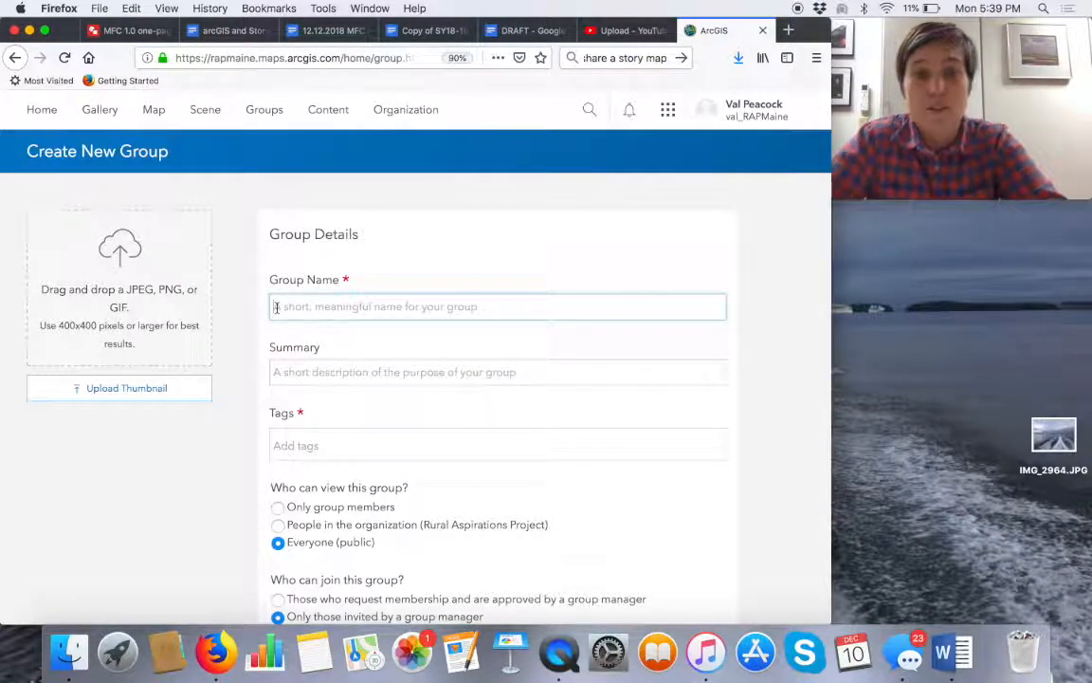
text(Practice)
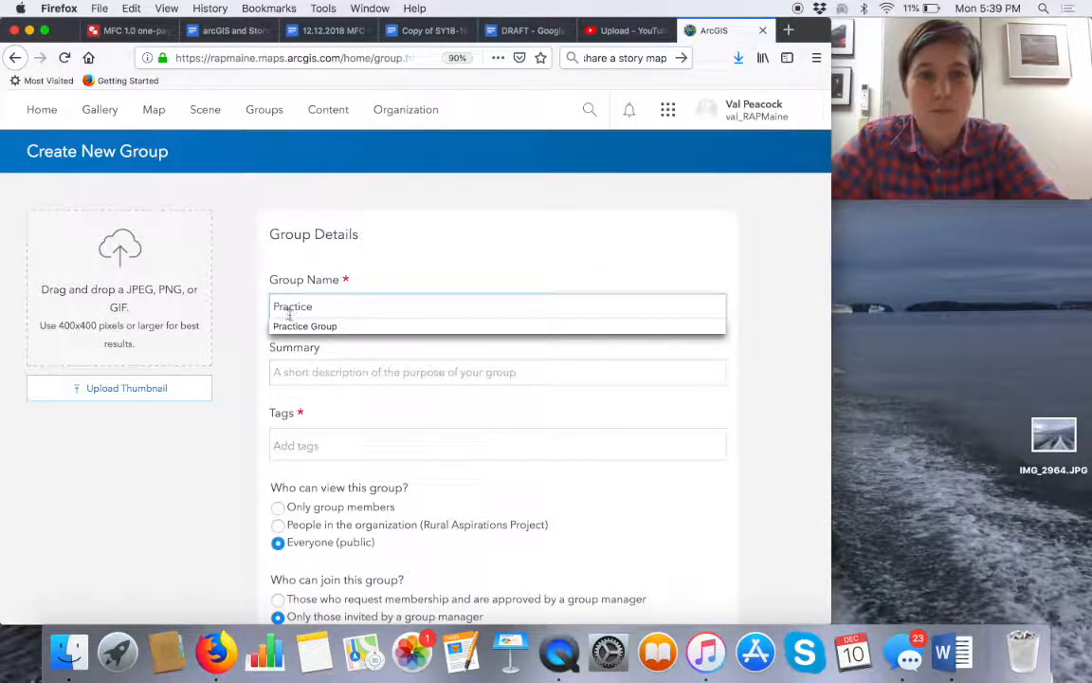
click(294, 326)
click(296, 446)
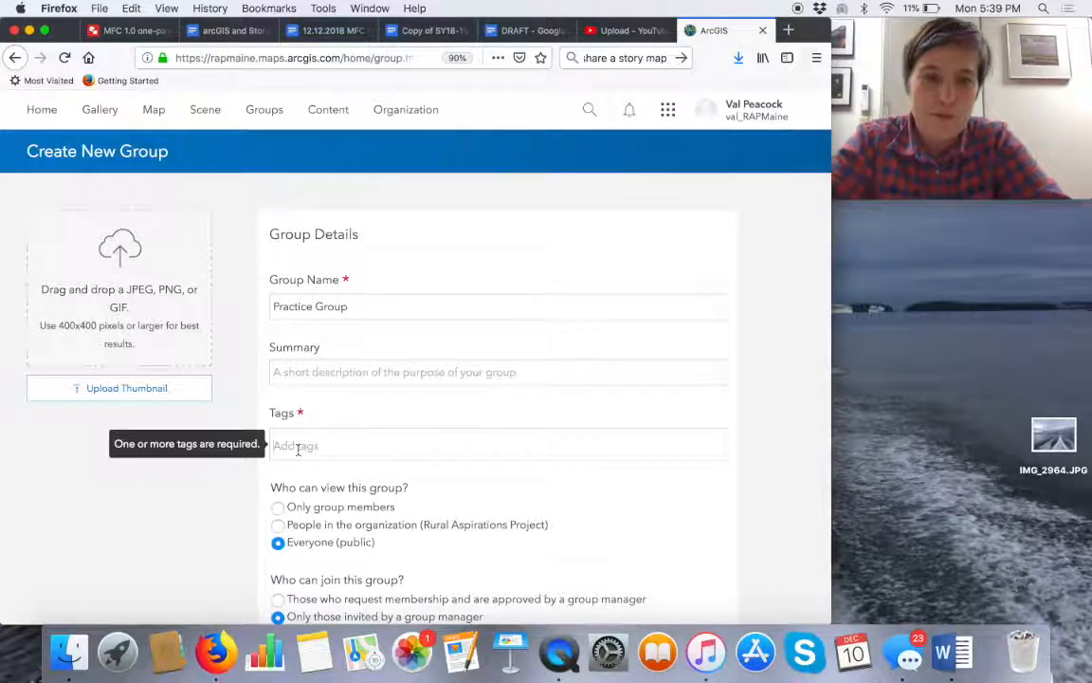
text(Paactice)
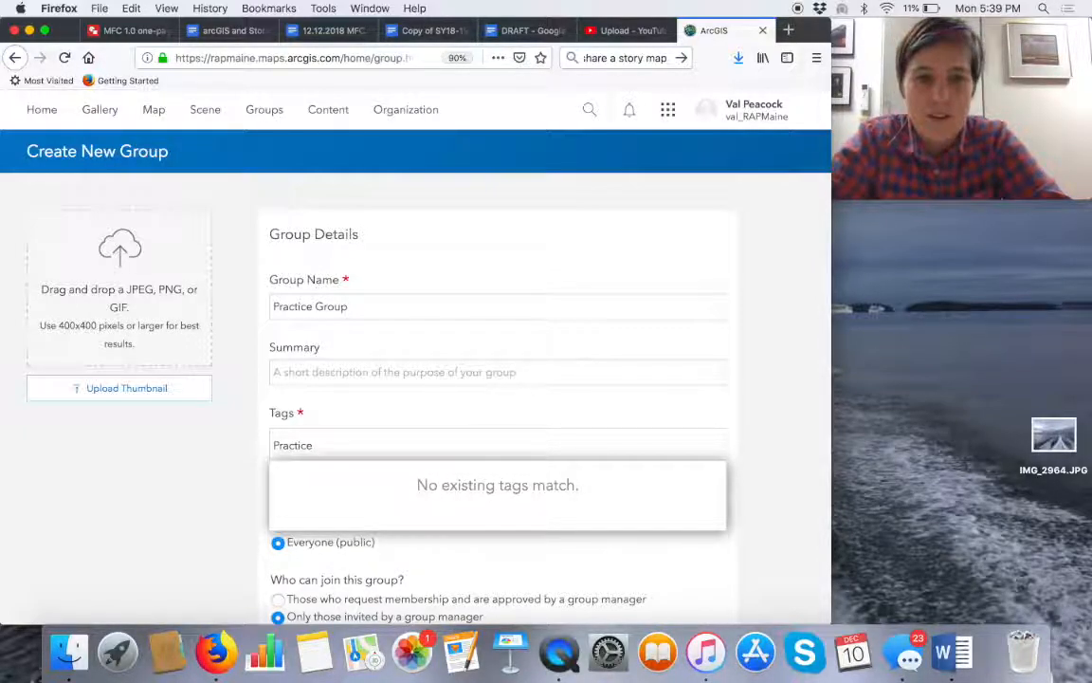
key(Return)
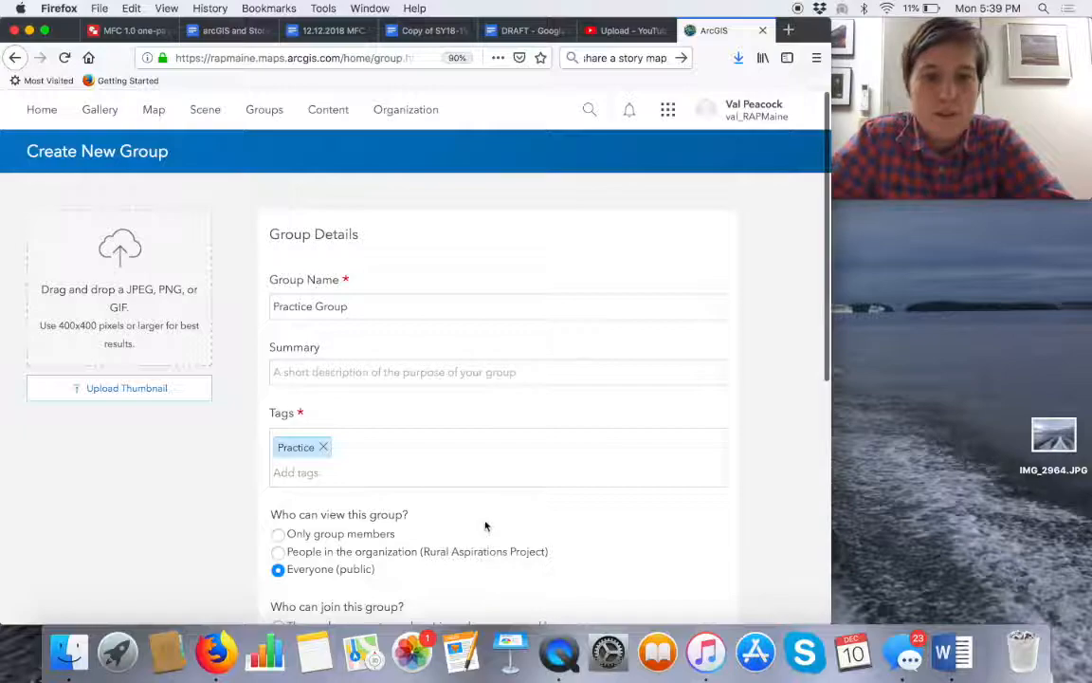
Step: Make the group viewable by people in the organization, let members update all items, and create it
scroll(486, 531, down, 5)
scroll(487, 516, down, 2)
scroll(487, 517, up, 1)
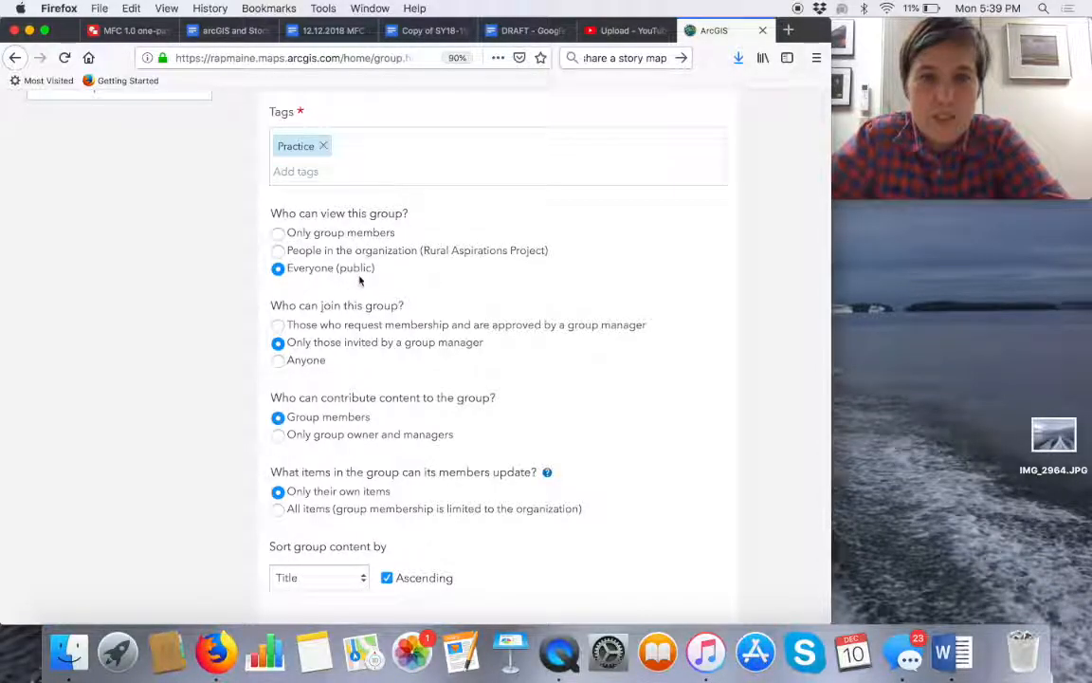
click(277, 251)
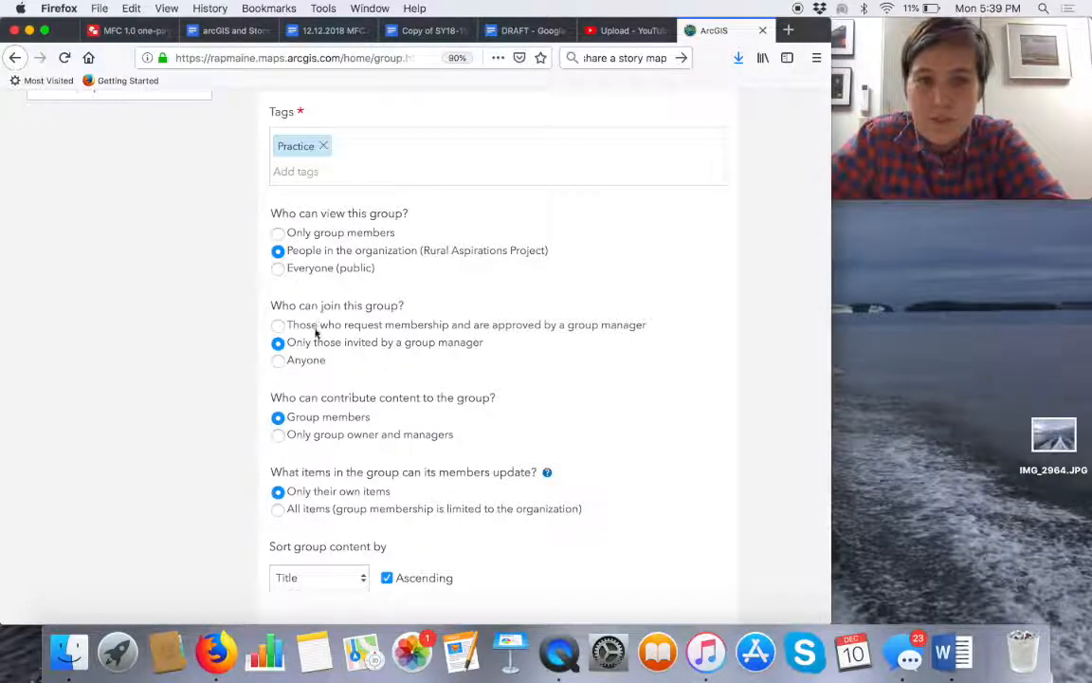
scroll(318, 294, down, 2)
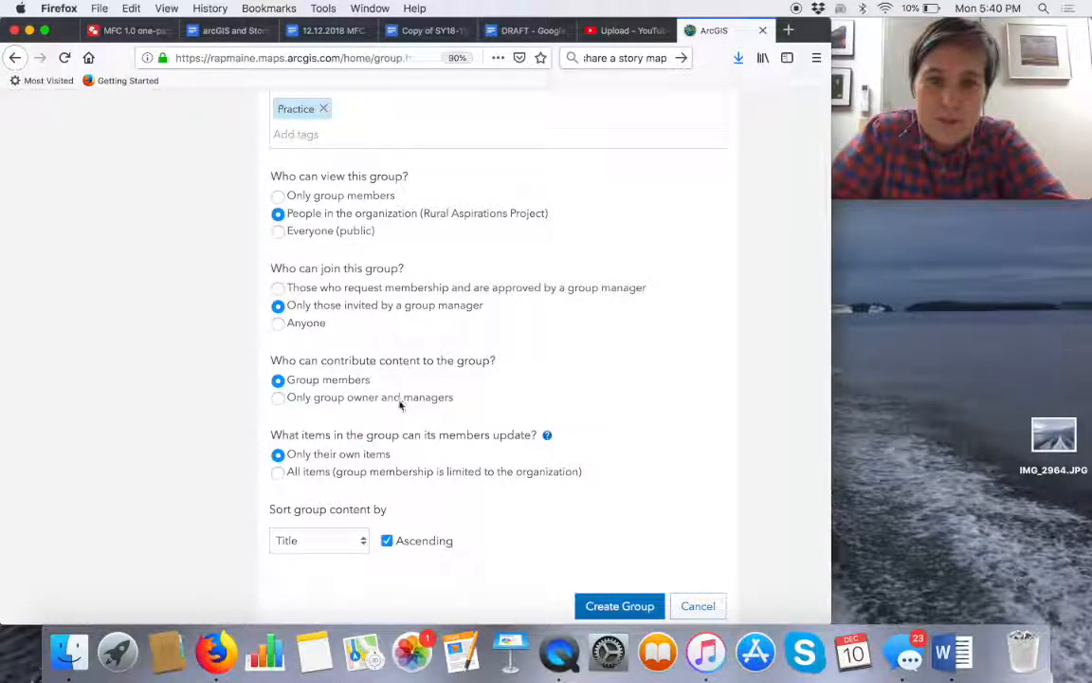
scroll(400, 406, down, 1)
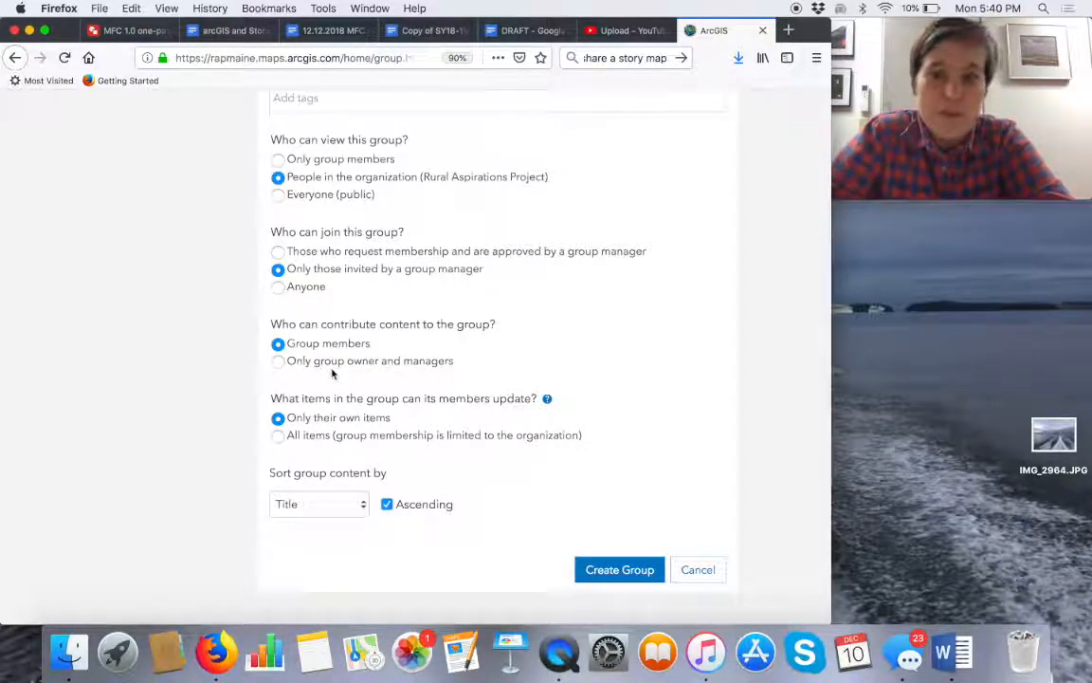
scroll(329, 420, down, 2)
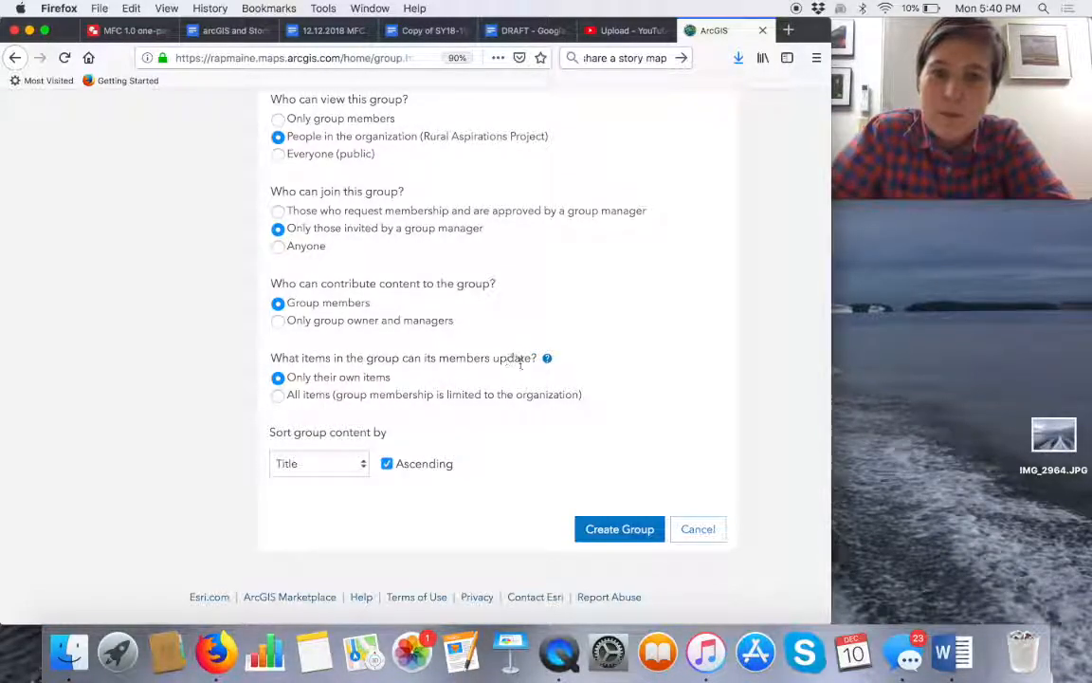
click(279, 396)
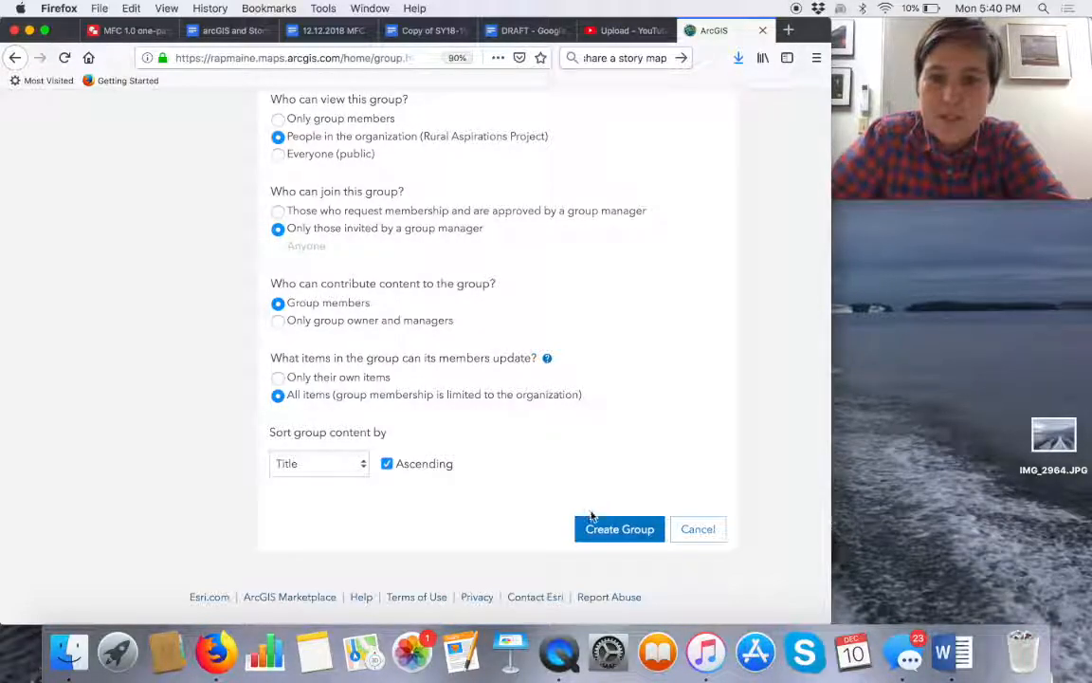
click(597, 530)
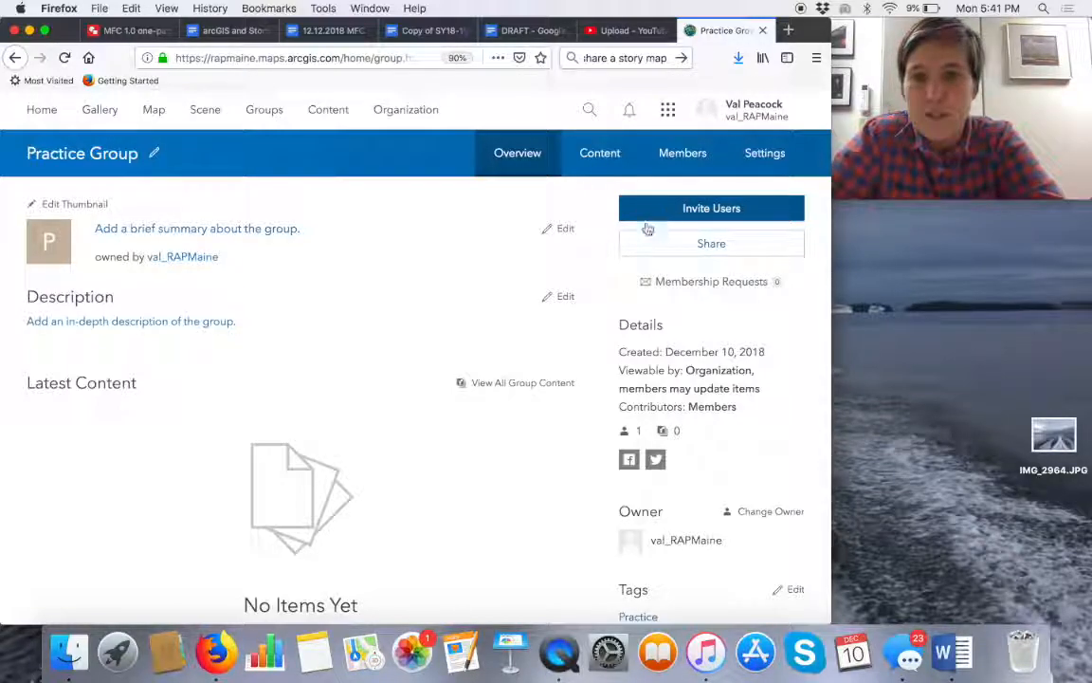
Step: Add the account owner's three other user accounts to Practice Group immediately, without requiring confirmation
click(711, 206)
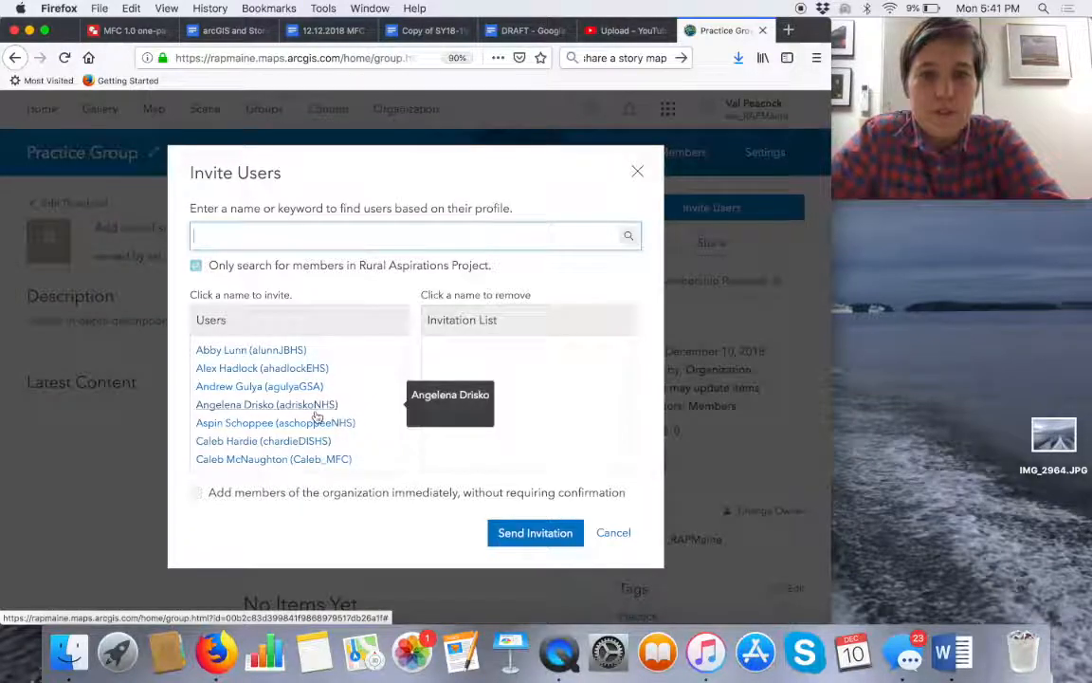
scroll(318, 418, down, 5)
scroll(317, 418, down, 10)
scroll(319, 360, up, 6)
scroll(321, 364, up, 8)
scroll(322, 367, down, 4)
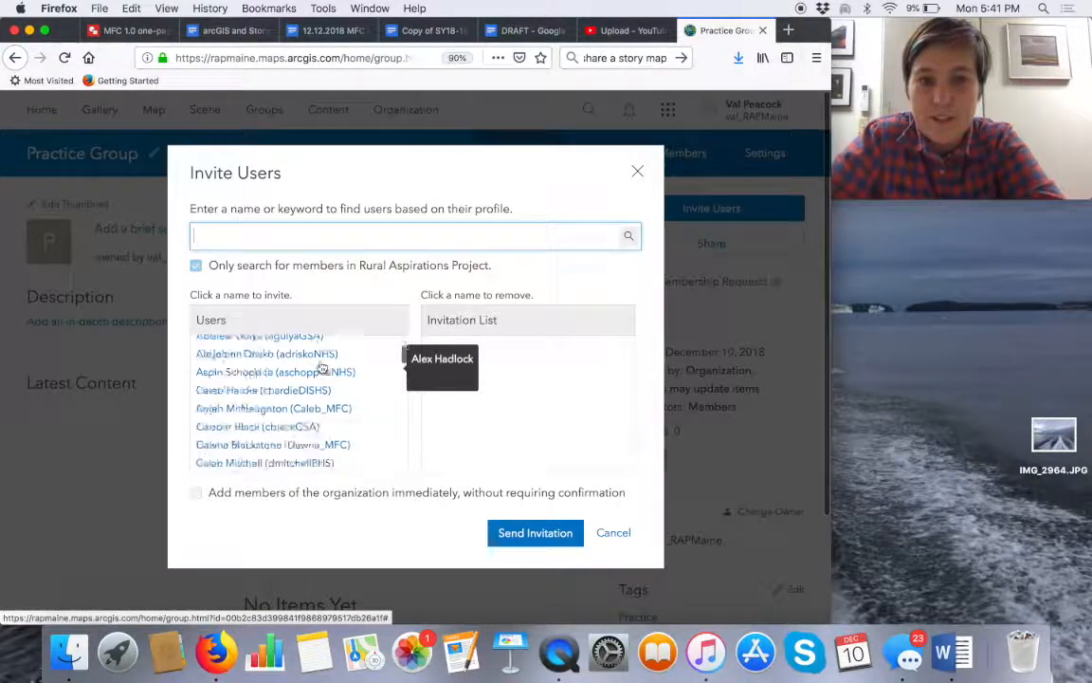
scroll(322, 367, down, 8)
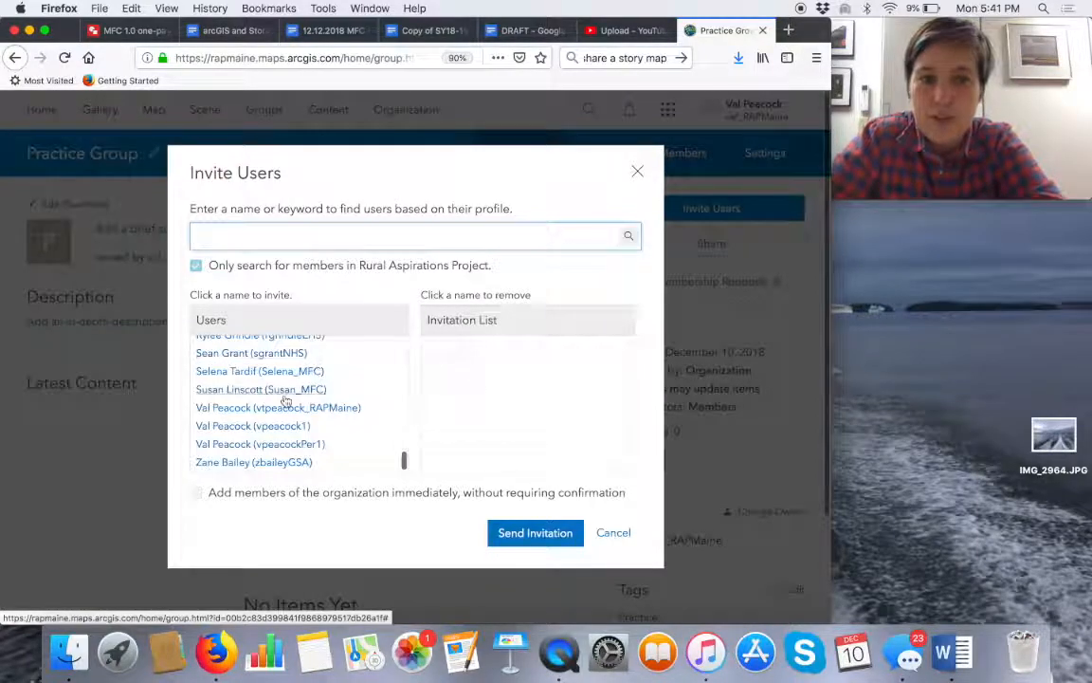
click(283, 408)
click(276, 426)
click(251, 444)
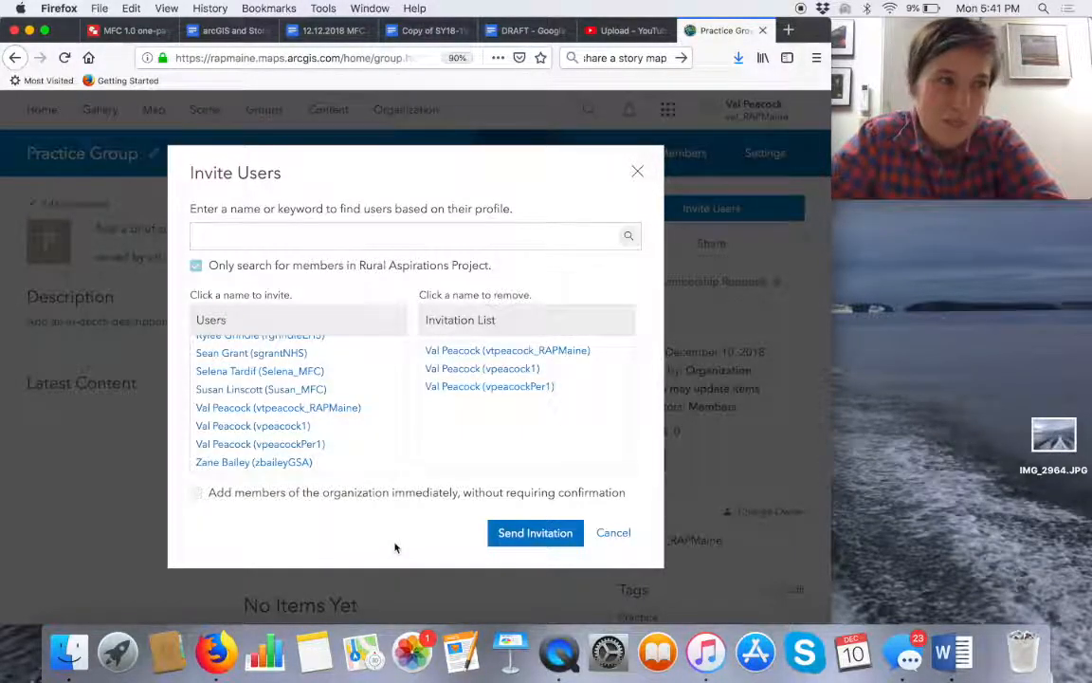
click(196, 492)
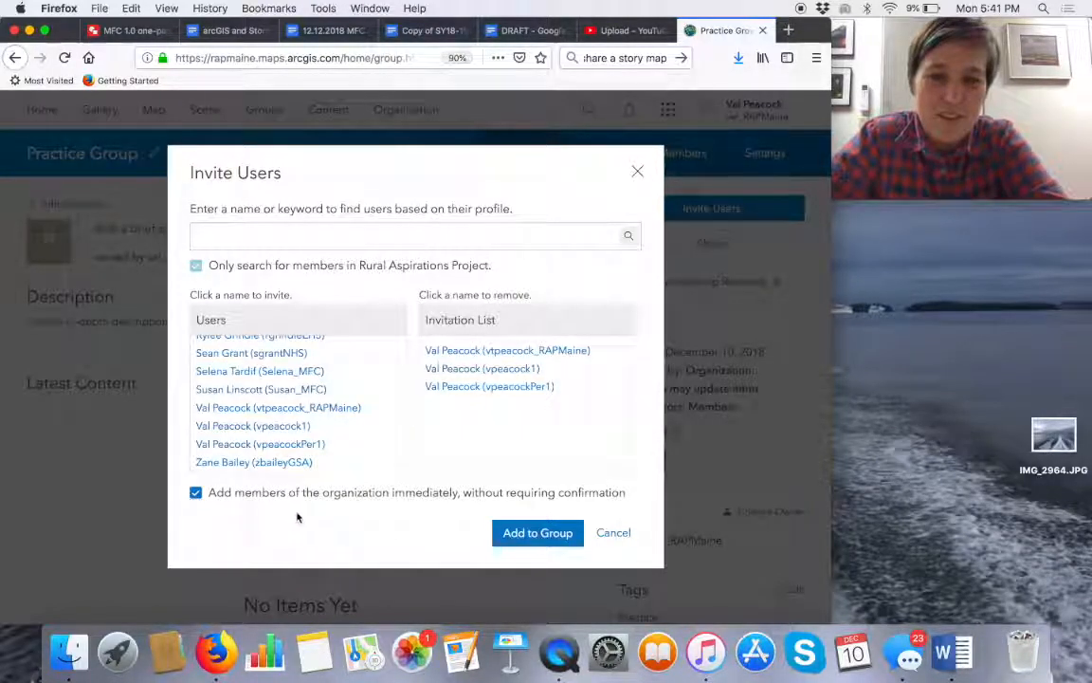
click(524, 534)
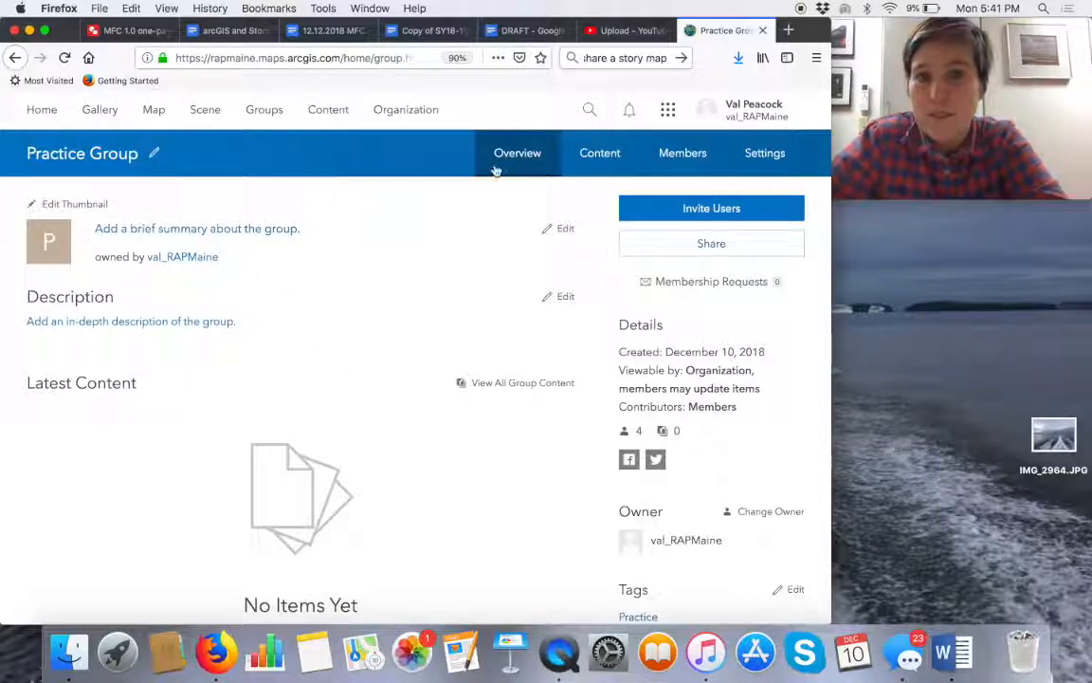
Step: Review Practice Group's member list, content and group settings, including viewing, joining, contribution and item update permissions
click(675, 155)
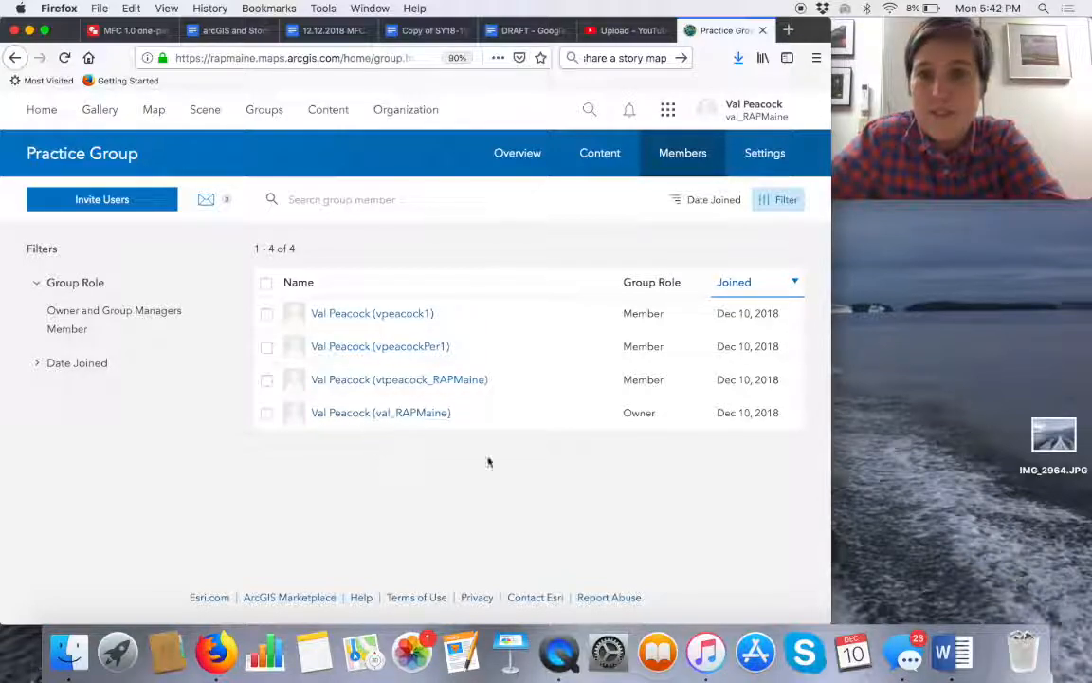
click(585, 167)
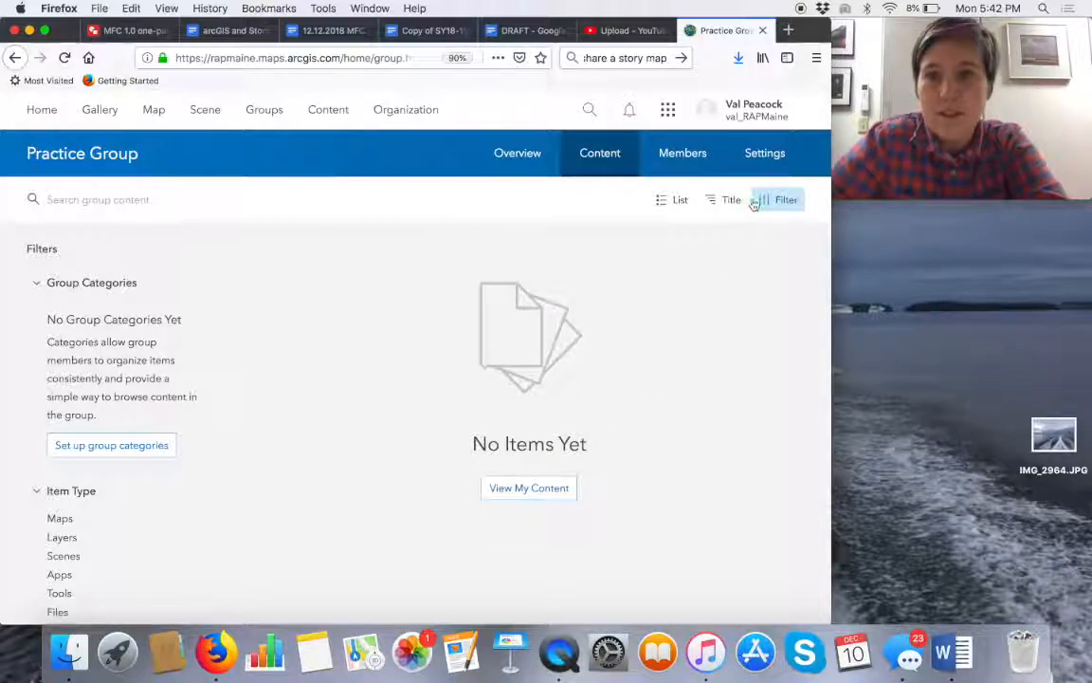
click(758, 165)
scroll(304, 417, down, 3)
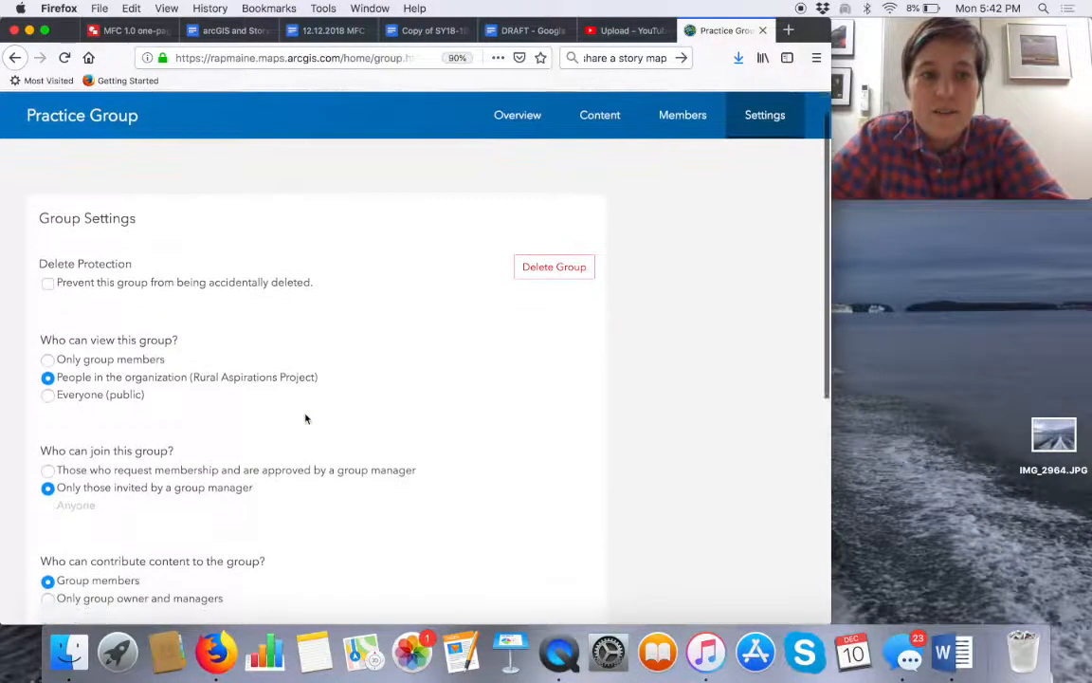
scroll(304, 417, down, 1)
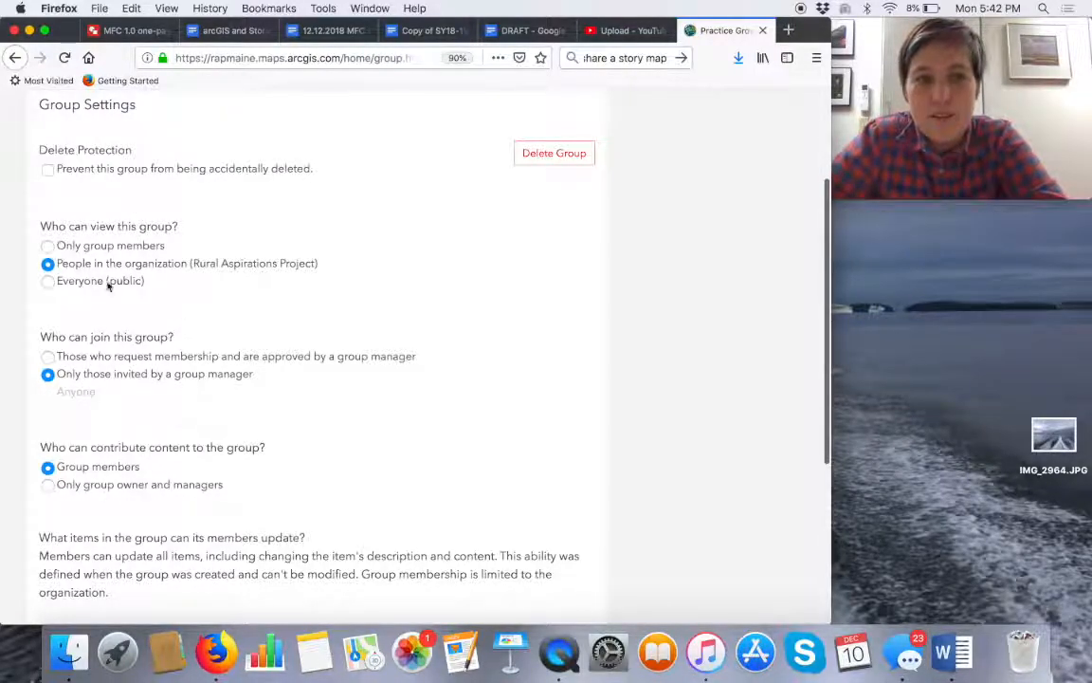
scroll(108, 557, down, 3)
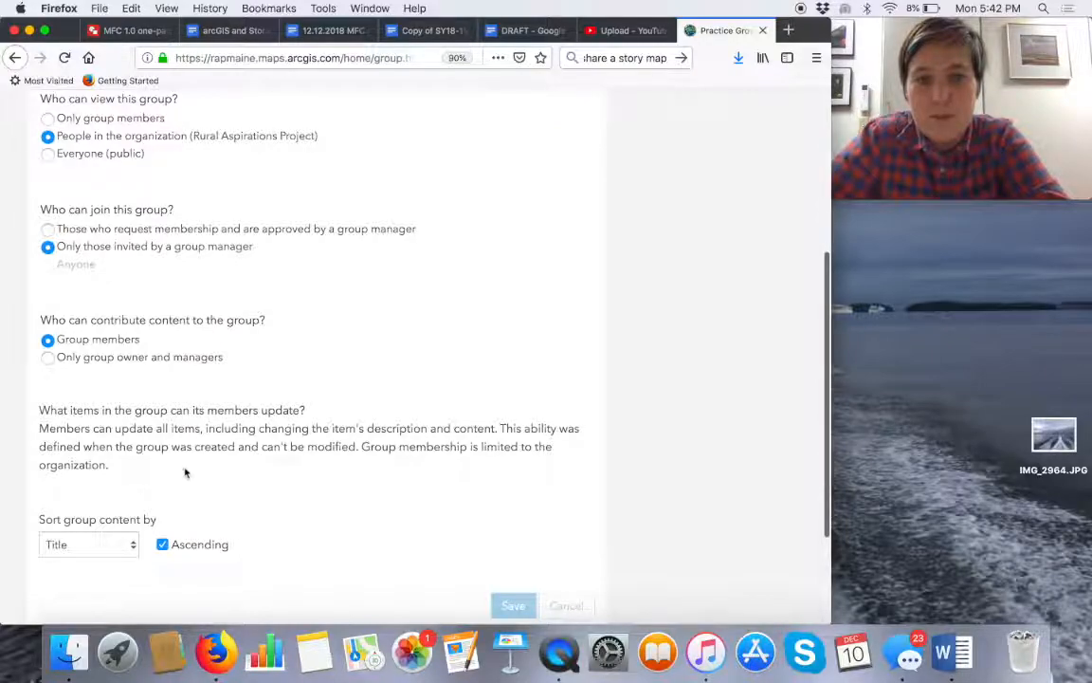
scroll(214, 441, down, 3)
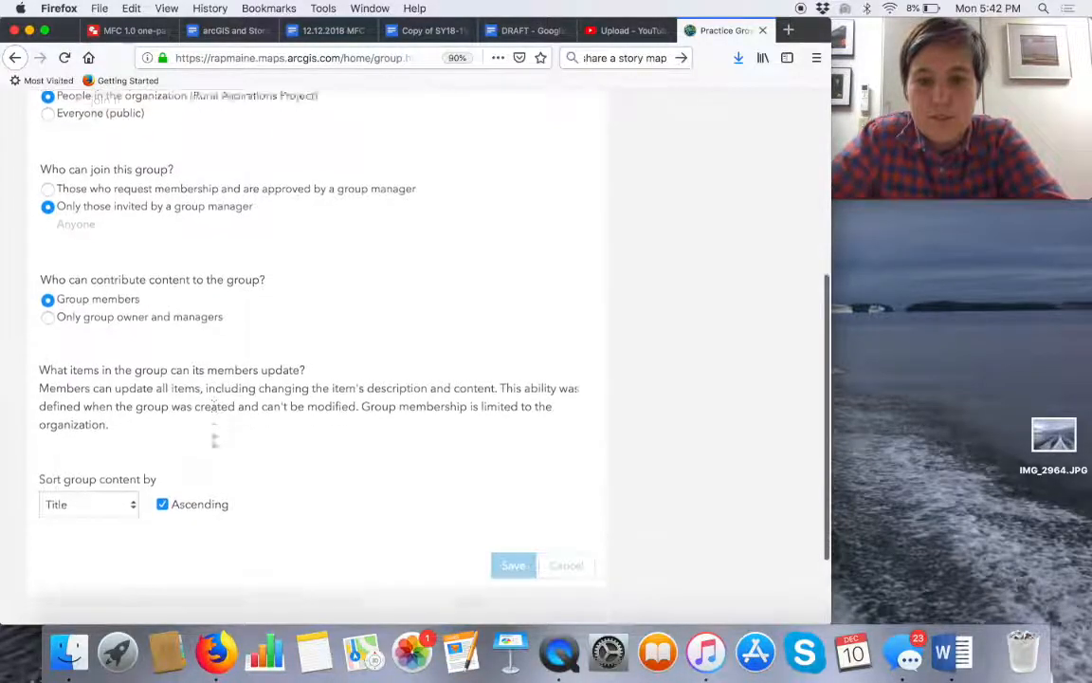
scroll(214, 548, up, 9)
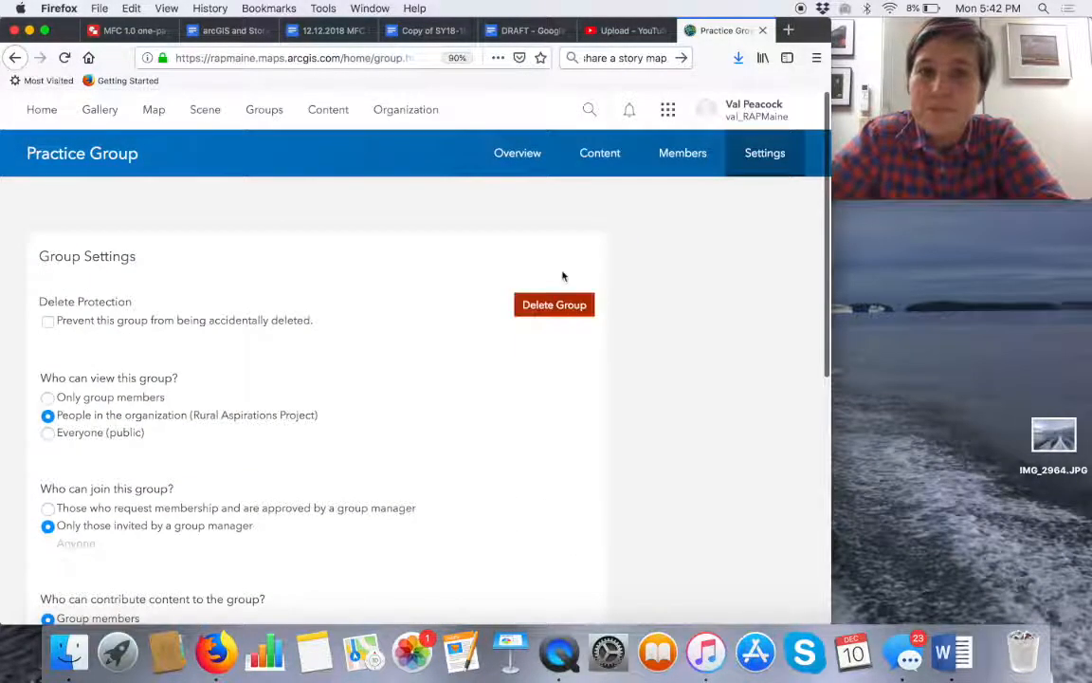